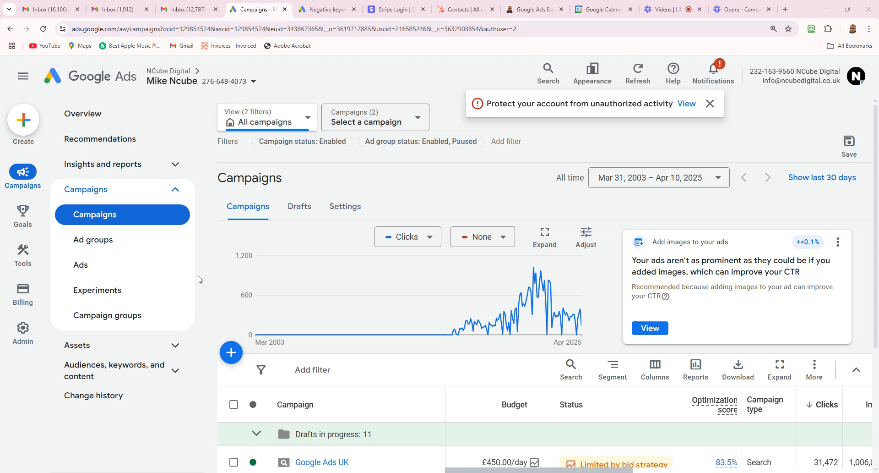
# - Dismiss the account security alert and the recommendation about adding images to the ads
pyautogui.click(710, 104)
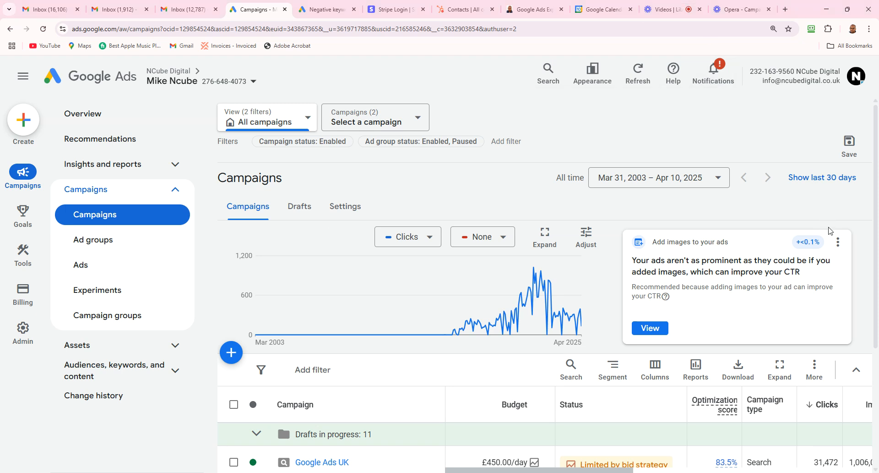
pyautogui.click(838, 242)
pyautogui.click(825, 275)
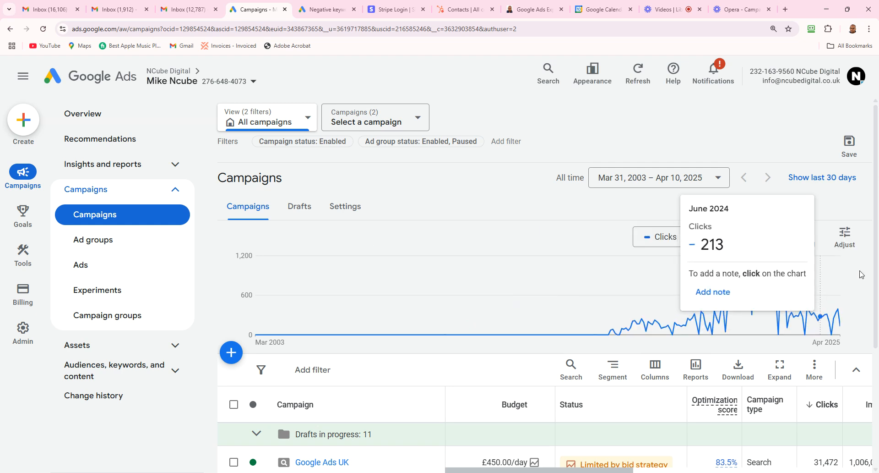
# - Open the Google Ads UK campaign and set its date range to the last 30 days
pyautogui.scroll(-2, 877, 254)
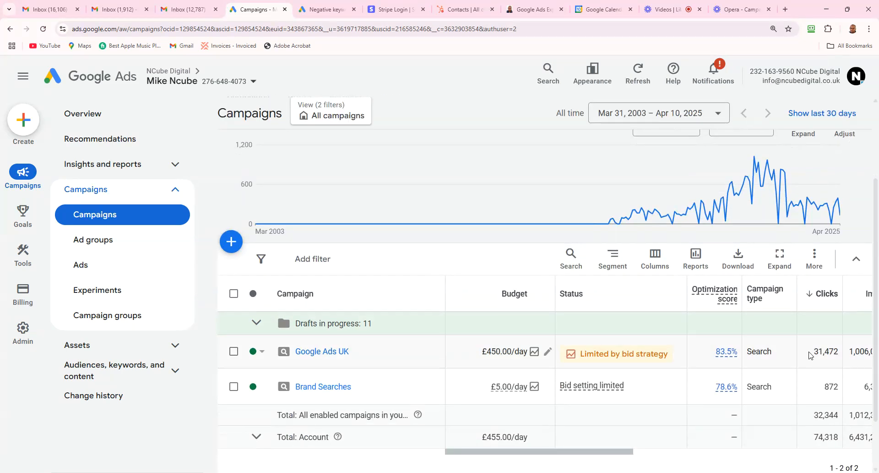
pyautogui.click(323, 352)
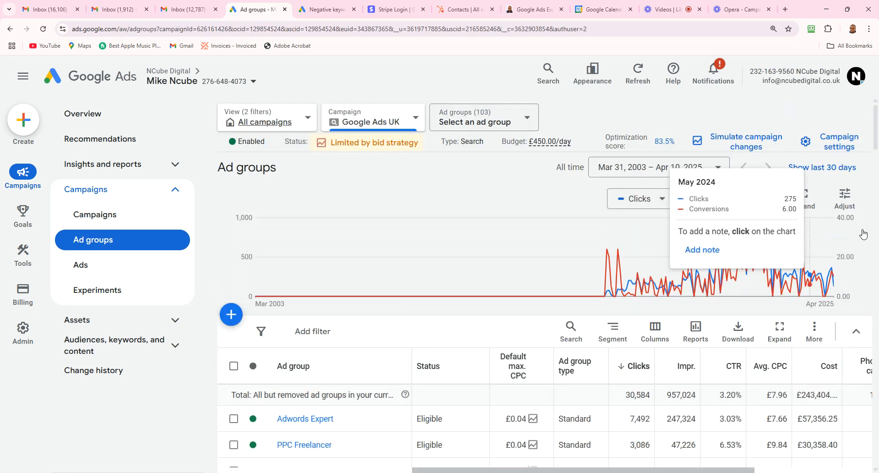
pyautogui.click(713, 176)
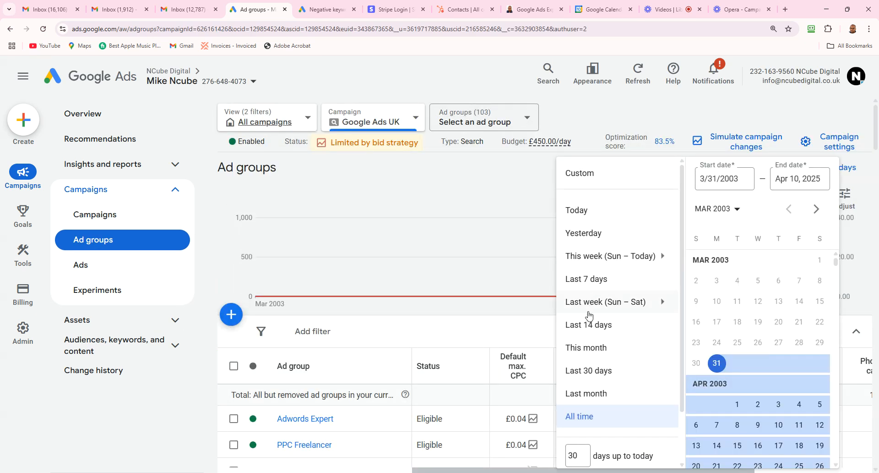
pyautogui.click(589, 370)
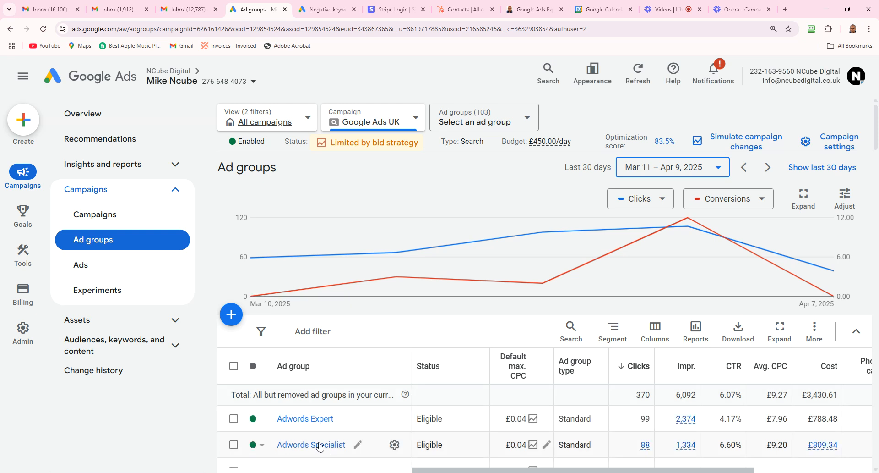
# - Open the Adwords Expert ad group and look through its list of ads
pyautogui.click(316, 420)
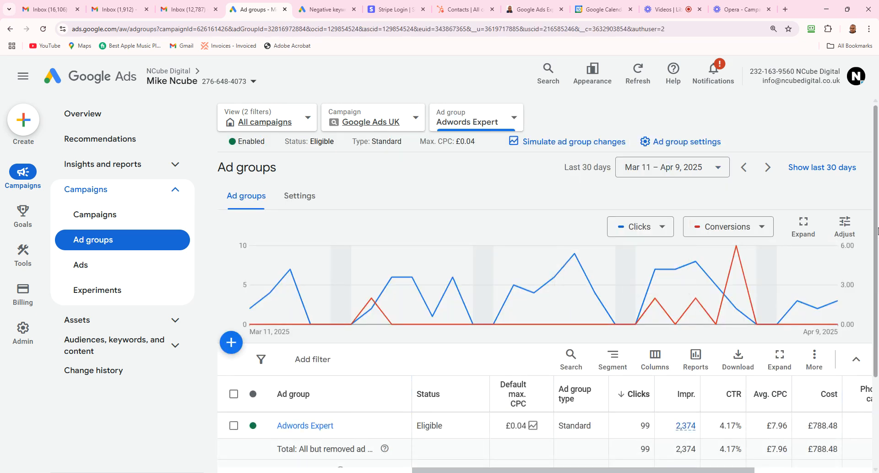
pyautogui.scroll(-1, 878, 230)
pyautogui.click(108, 264)
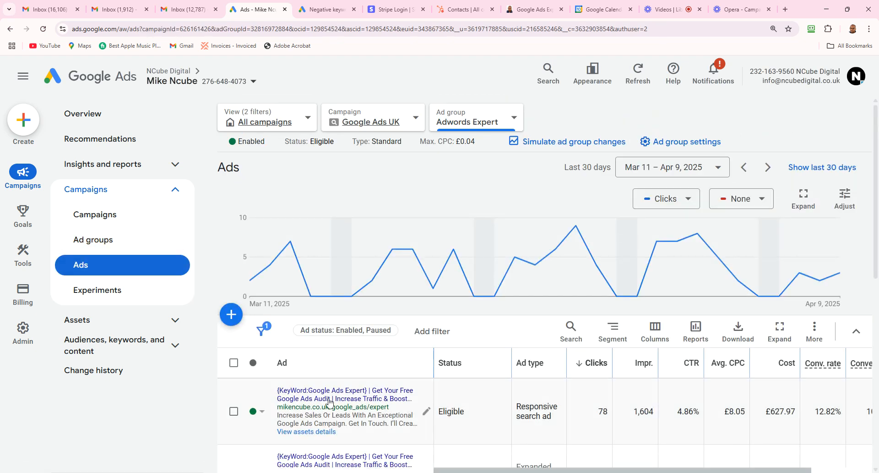
pyautogui.scroll(-5, 873, 340)
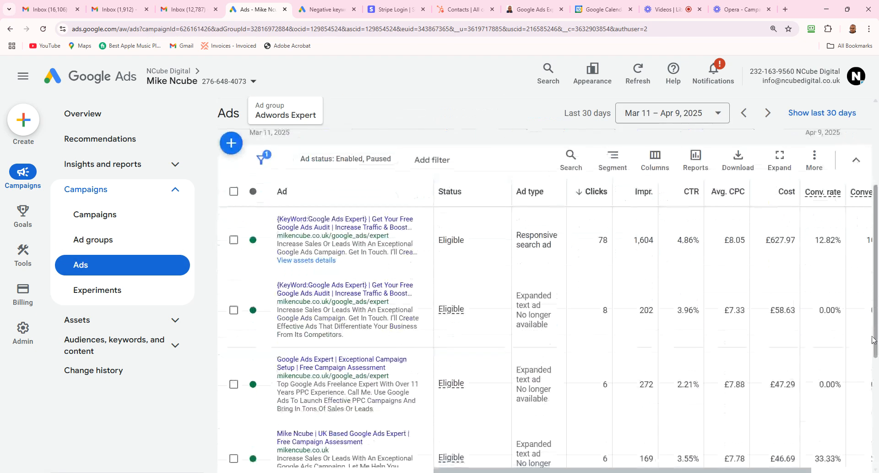
pyautogui.moveTo(875, 339); pyautogui.dragTo(878, 261)
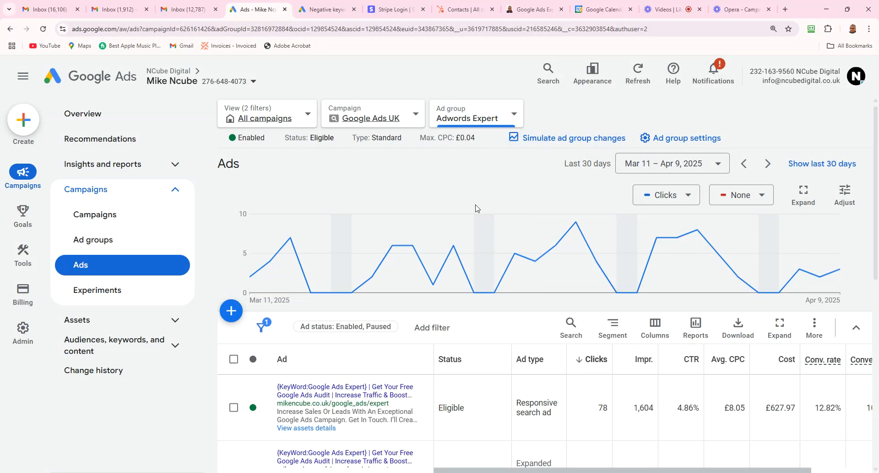
# - Start a new responsive search ad in the Adwords Expert ad group and look over its prefilled form
pyautogui.click(231, 310)
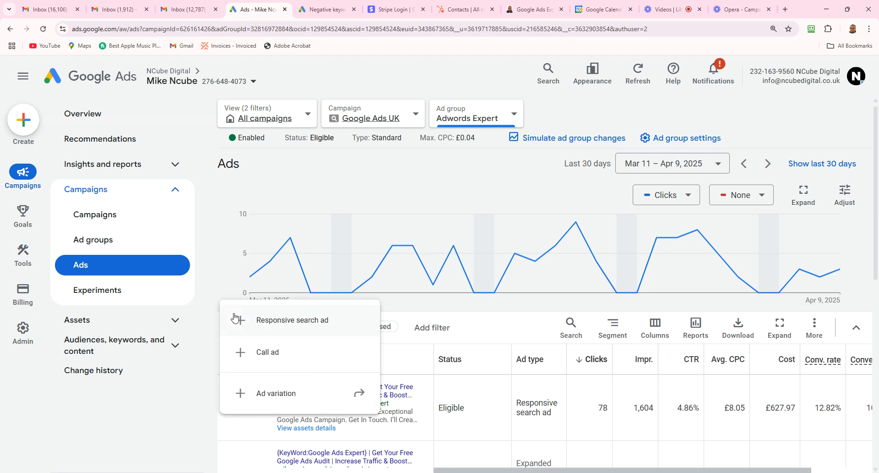
pyautogui.click(283, 319)
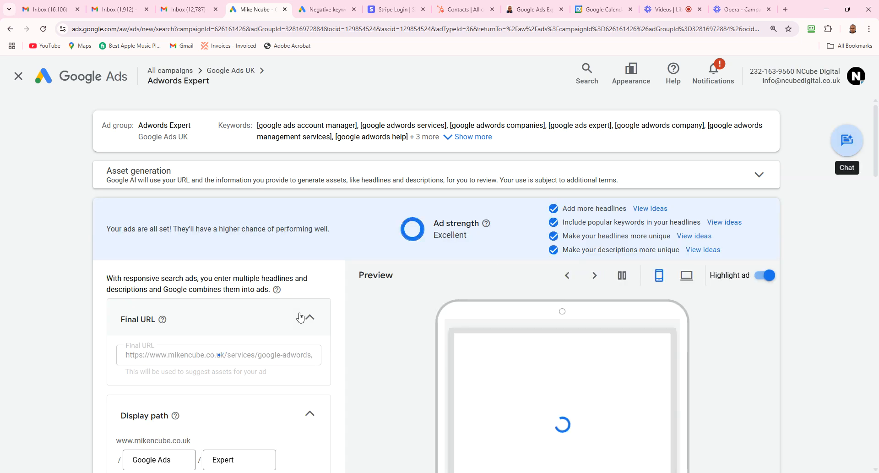
pyautogui.moveTo(876, 151); pyautogui.dragTo(869, 204)
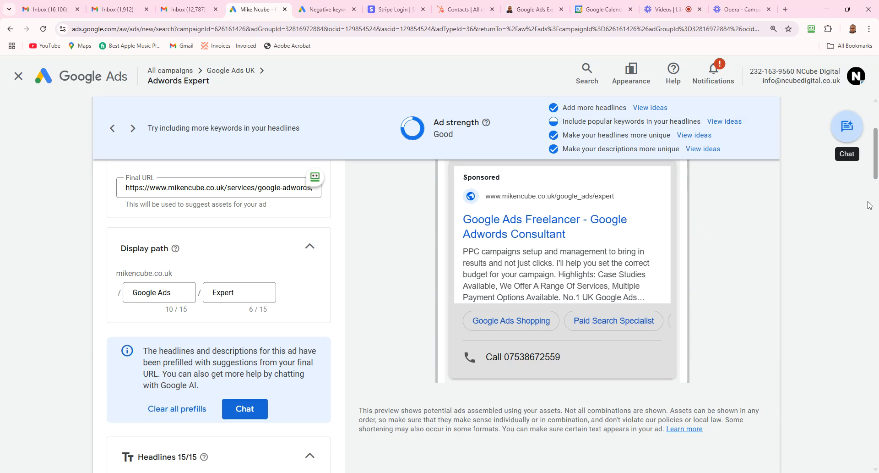
pyautogui.scroll(4, 869, 205)
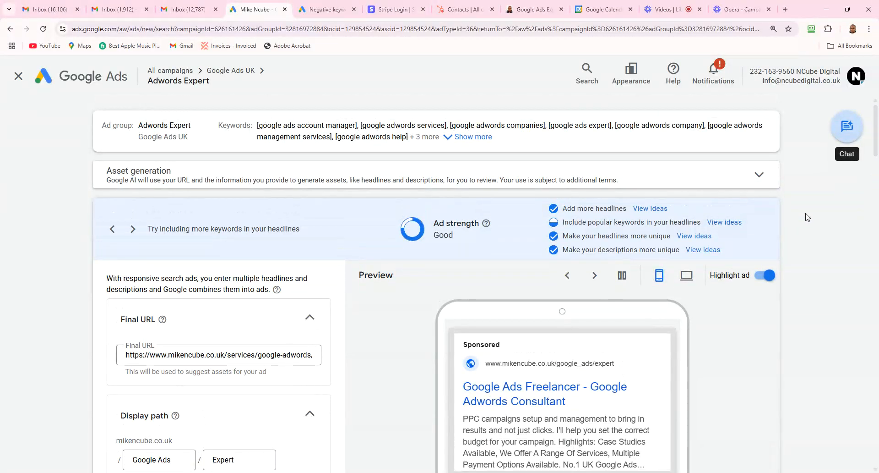
pyautogui.scroll(-2, 877, 145)
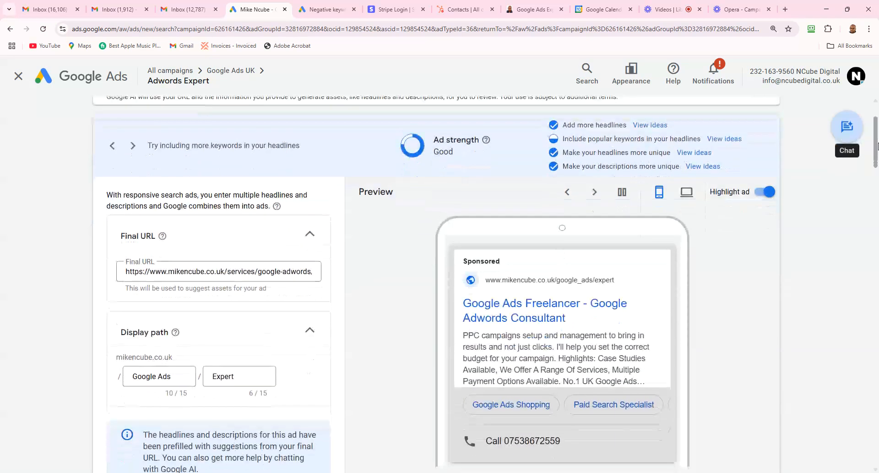
pyautogui.scroll(1, 350, 198)
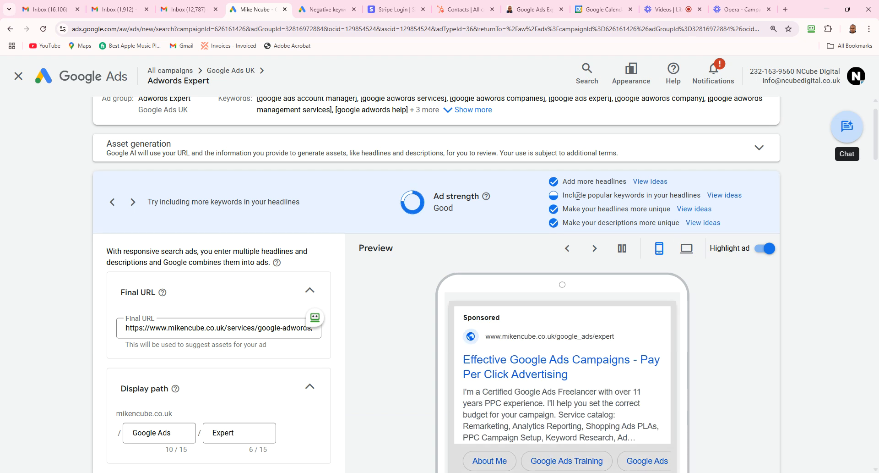
# - View the suggested headline ideas for the ad and close them without choosing any
pyautogui.click(651, 181)
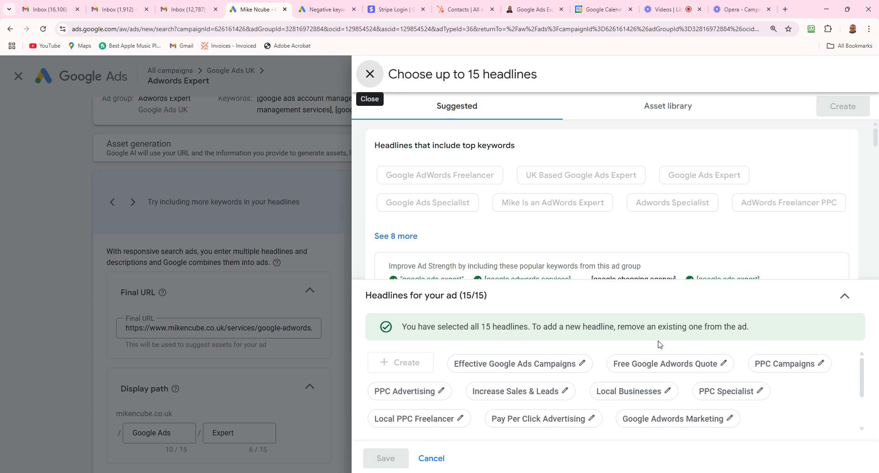
pyautogui.moveTo(409, 151)
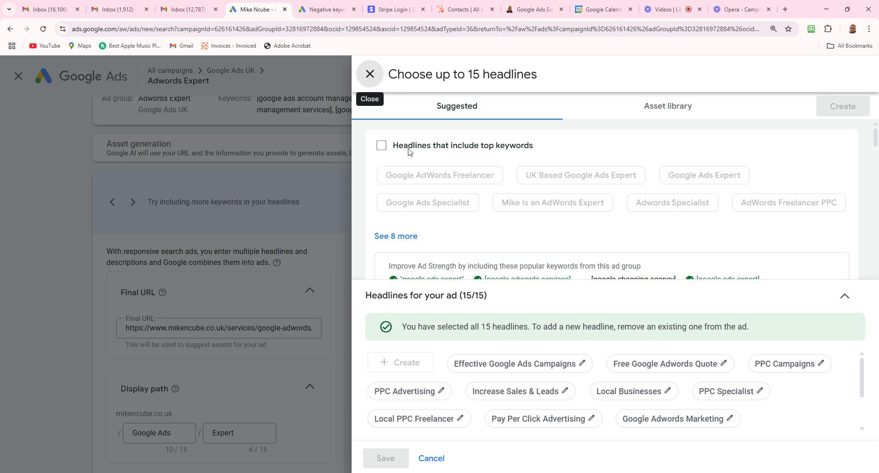
pyautogui.click(371, 75)
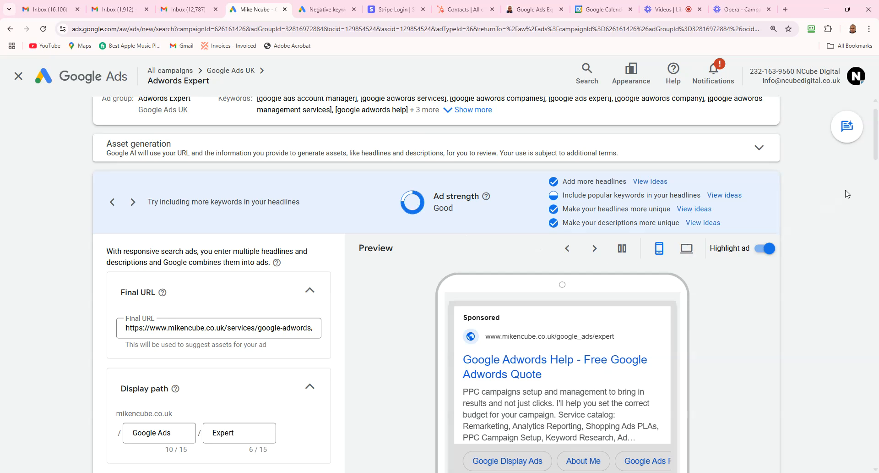
# - Clear the headlines Google Adwords Marketing, Google Adwords Professional and Google Ads Freelancer from the ad
pyautogui.moveTo(876, 155); pyautogui.dragTo(877, 232)
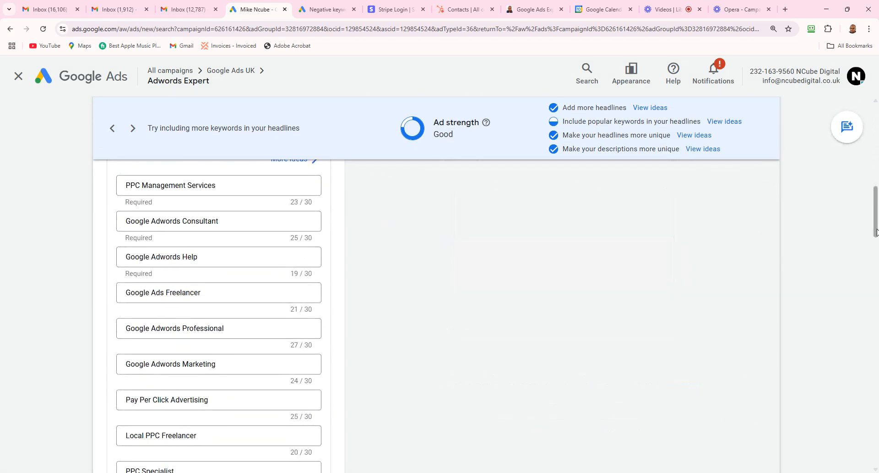
pyautogui.moveTo(236, 367); pyautogui.dragTo(117, 371)
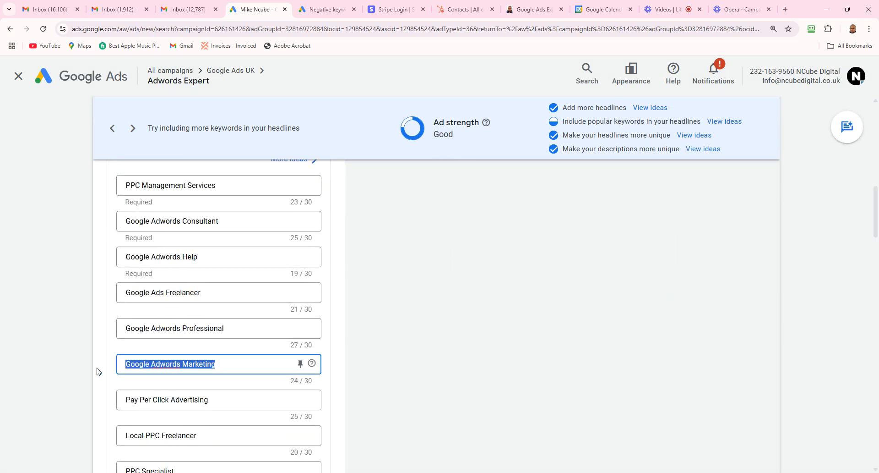
pyautogui.press('BackSpace')
pyautogui.moveTo(227, 328); pyautogui.dragTo(72, 330)
pyautogui.press('BackSpace')
pyautogui.moveTo(215, 293); pyautogui.dragTo(115, 294)
pyautogui.press('BackSpace')
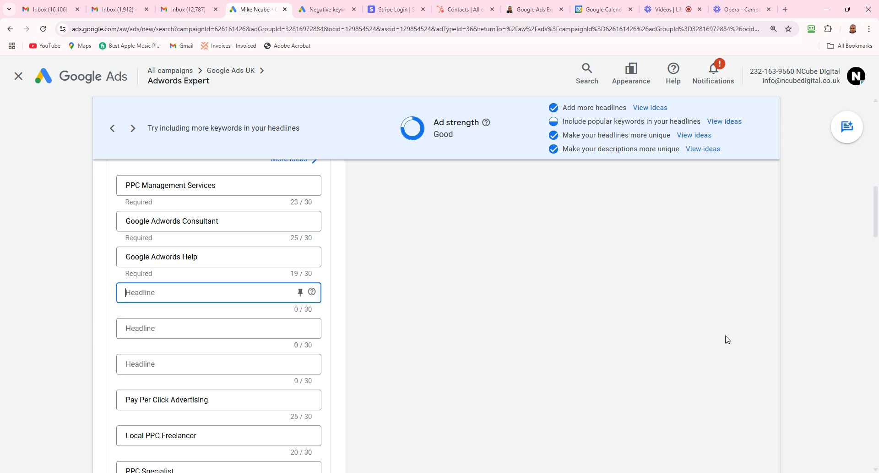
# - Change the ad's two display path parts to the lowercase google-ads and expert
pyautogui.moveTo(875, 219); pyautogui.dragTo(878, 163)
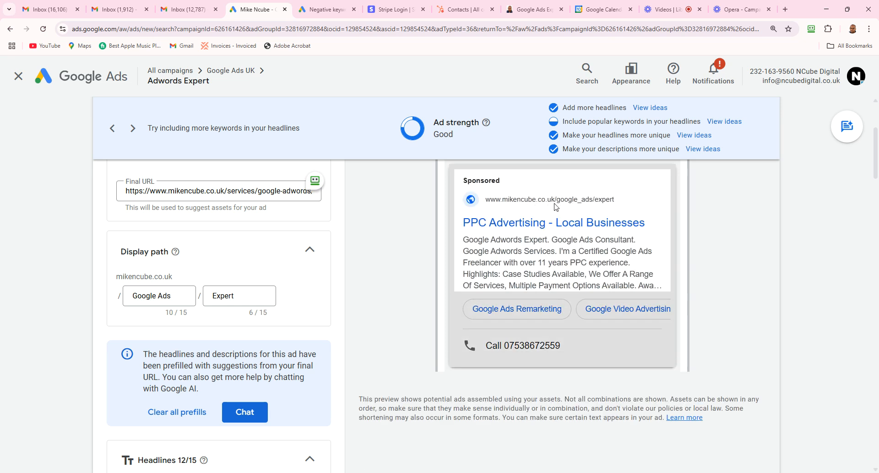
pyautogui.moveTo(174, 298); pyautogui.dragTo(118, 297)
pyautogui.write('g')
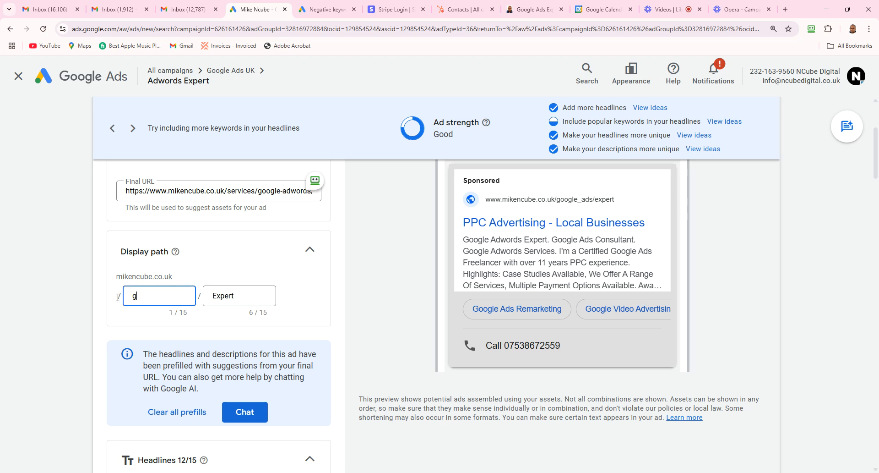
pyautogui.write('oogle-ads')
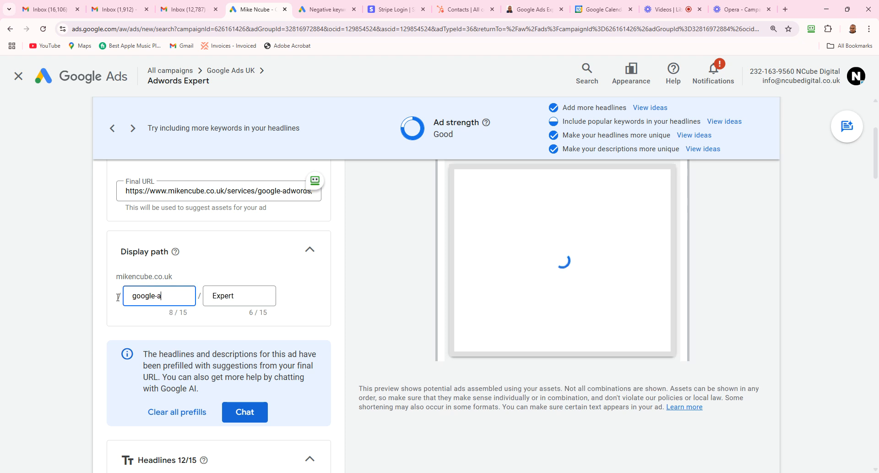
pyautogui.click(220, 296)
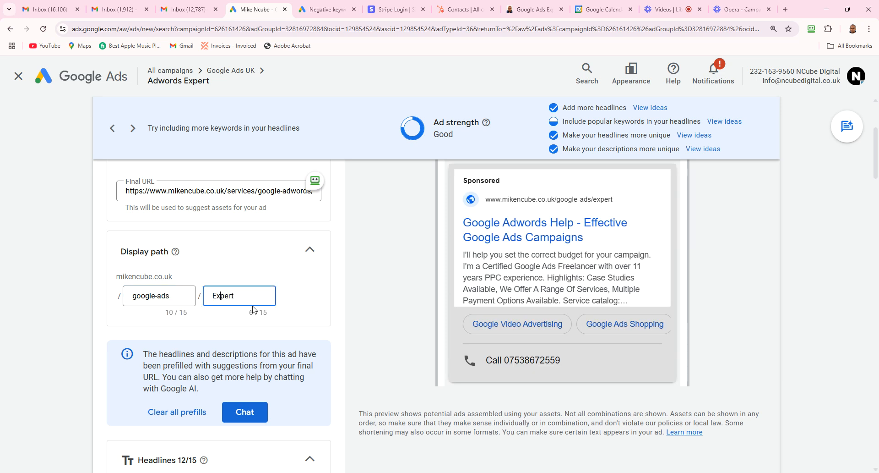
pyautogui.press('BackSpace')
pyautogui.write('e')
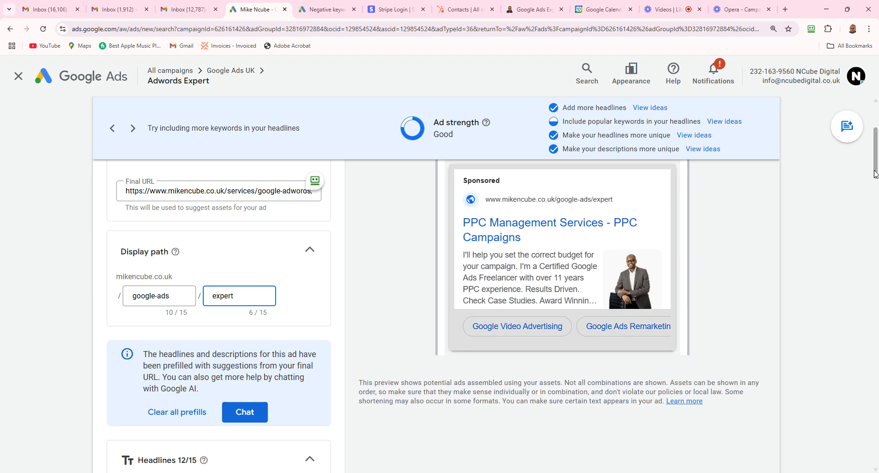
# - Open the Google AI chat for the ad and review its generated assets alongside the headline fields
pyautogui.moveTo(875, 170); pyautogui.dragTo(876, 190)
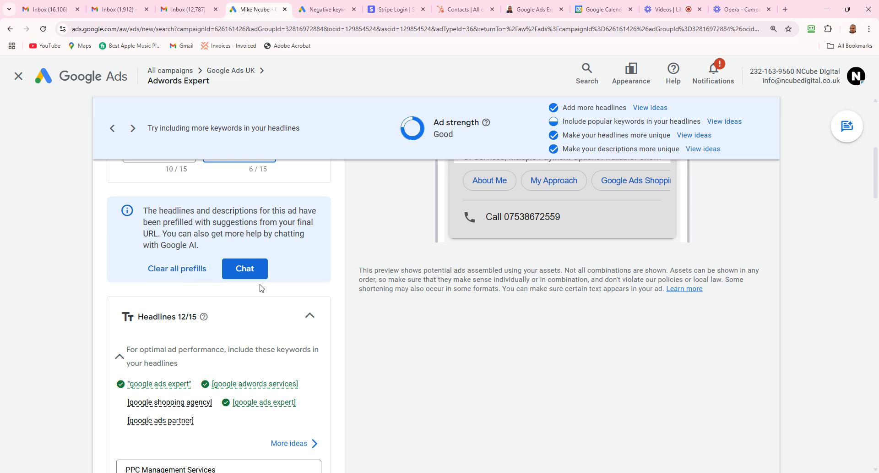
pyautogui.click(248, 273)
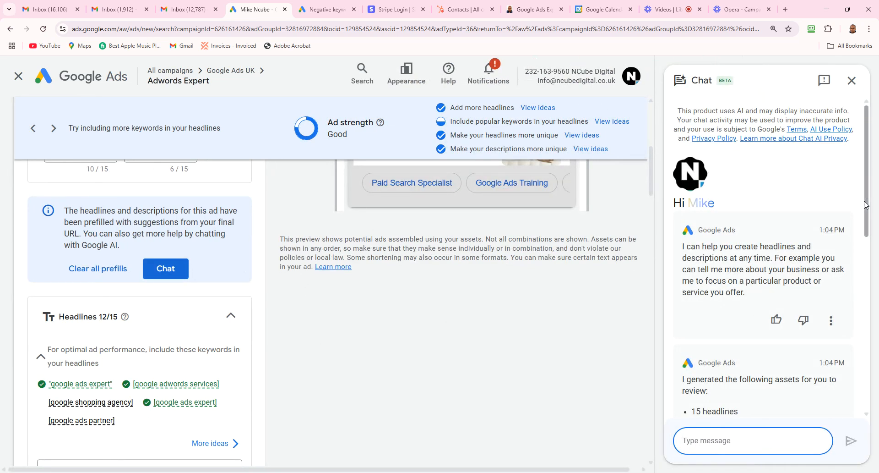
pyautogui.moveTo(866, 204); pyautogui.dragTo(874, 272)
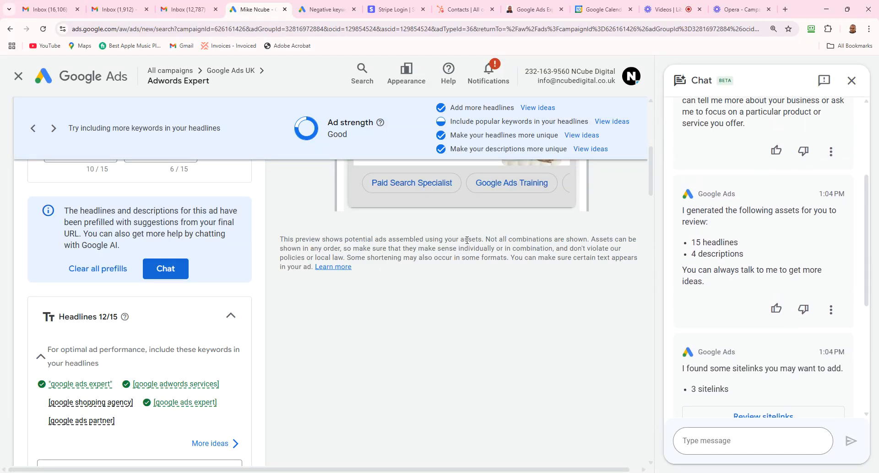
pyautogui.moveTo(654, 192); pyautogui.dragTo(658, 218)
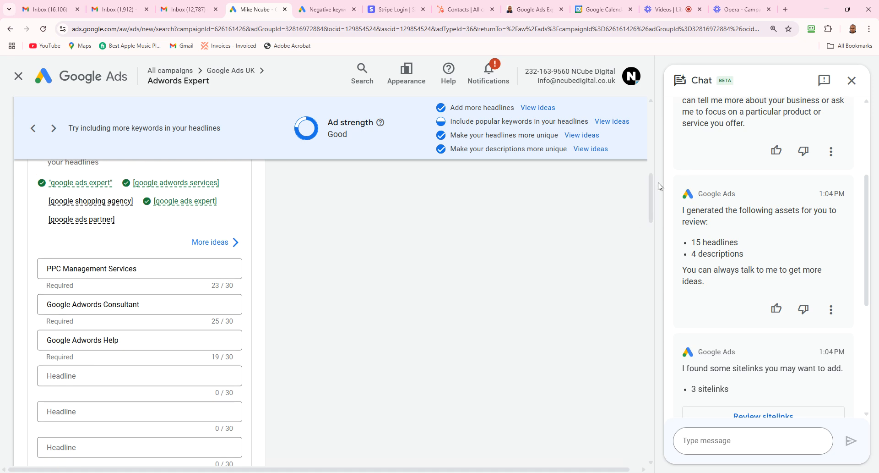
pyautogui.moveTo(655, 187)
pyautogui.mouseDown()
pyautogui.moveTo(636, 249)
pyautogui.moveTo(645, 179)
pyautogui.mouseUp()
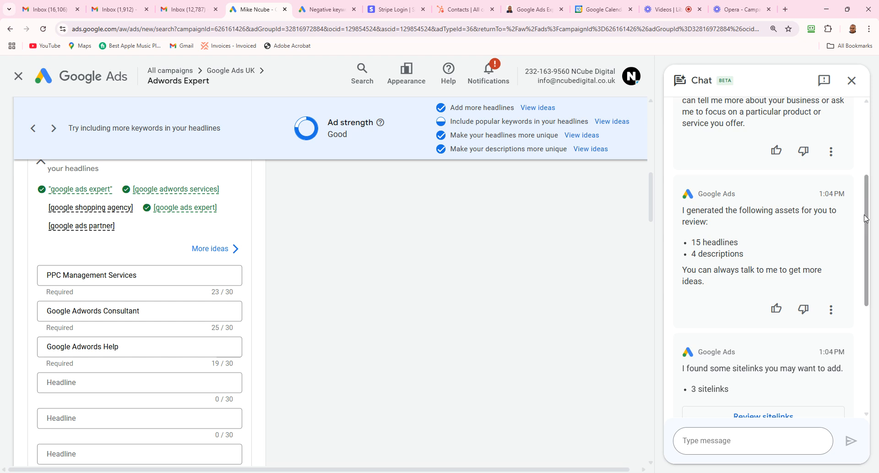
# - Look through the chat's remaining suggestions and open its suggested images for the campaign
pyautogui.moveTo(869, 218); pyautogui.dragTo(877, 241)
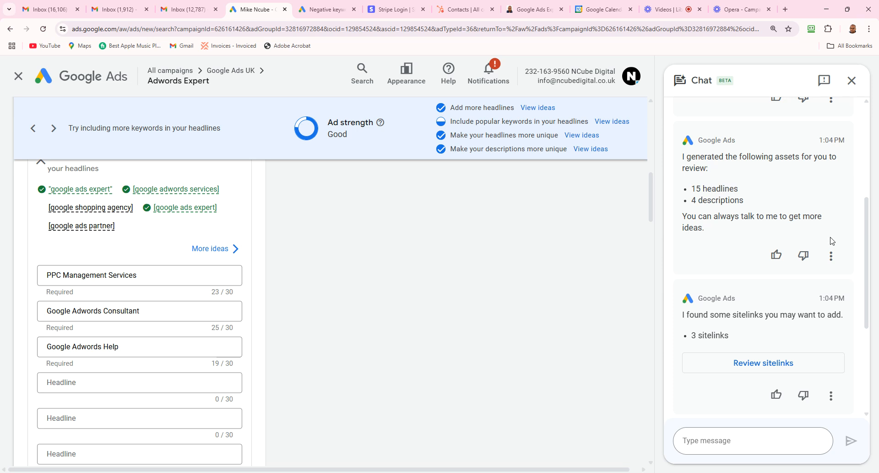
pyautogui.moveTo(870, 219); pyautogui.dragTo(867, 277)
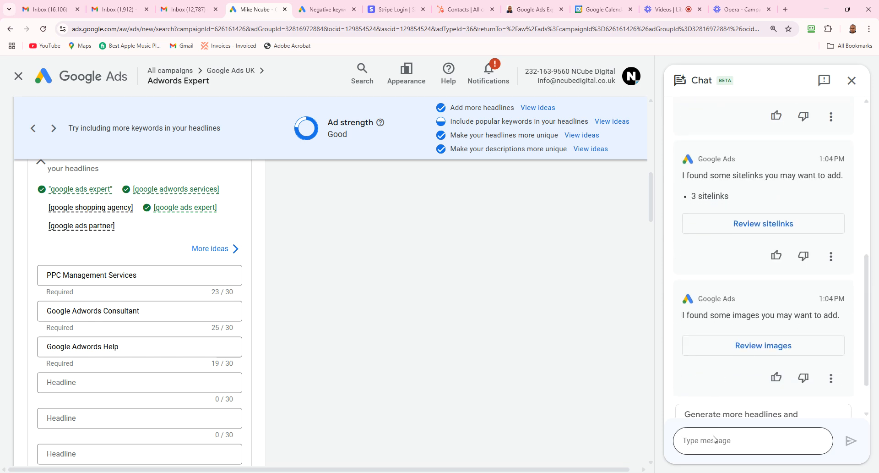
pyautogui.click(760, 350)
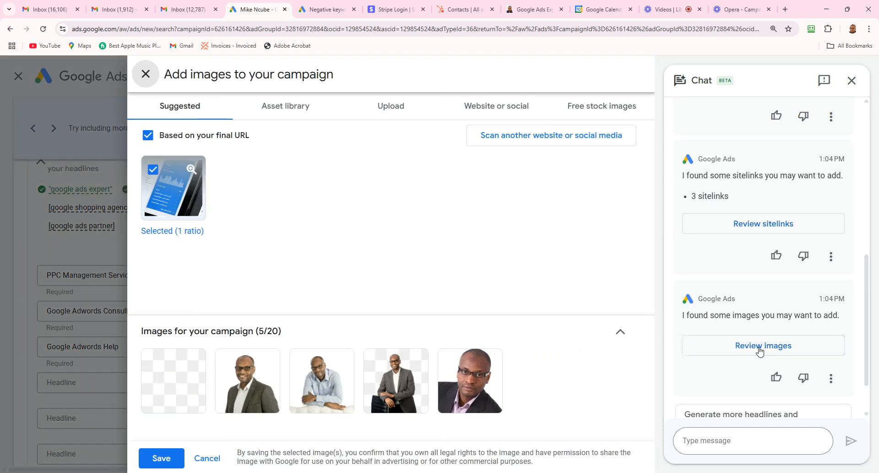
# - Close the suggested campaign images without saving the selection and return to the chat's list of generated assets
pyautogui.click(144, 74)
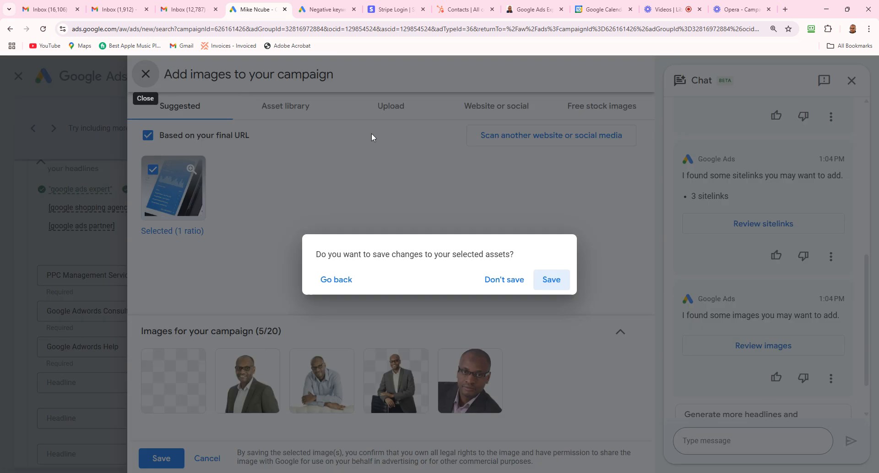
pyautogui.click(512, 286)
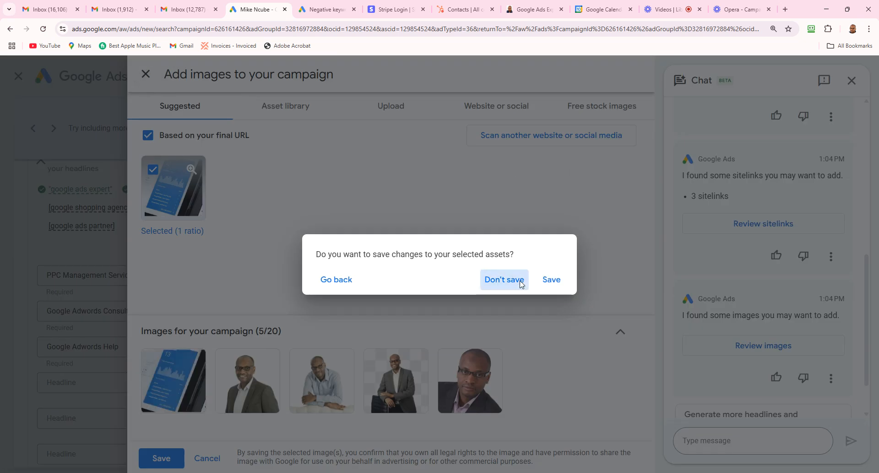
pyautogui.moveTo(866, 254); pyautogui.dragTo(877, 172)
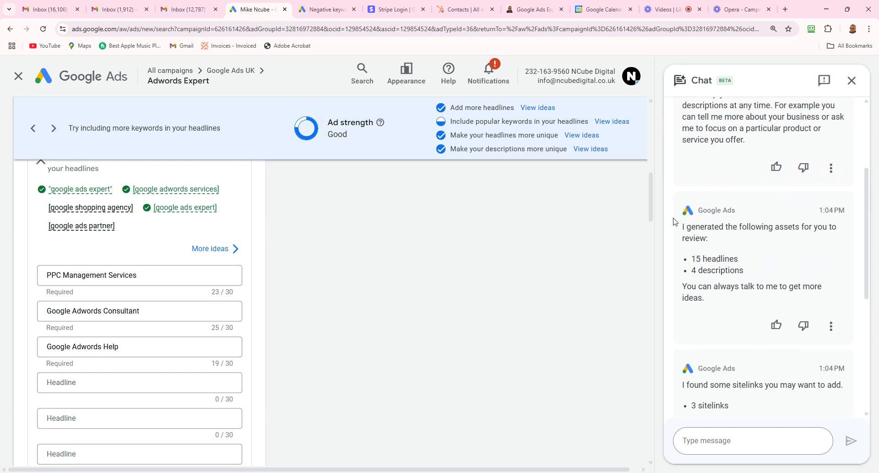
# - Check the suggested ideas for the first empty headline below Google Adwords Help, and fill it with Request a Quote
pyautogui.moveTo(654, 201); pyautogui.dragTo(649, 217)
pyautogui.click(110, 251)
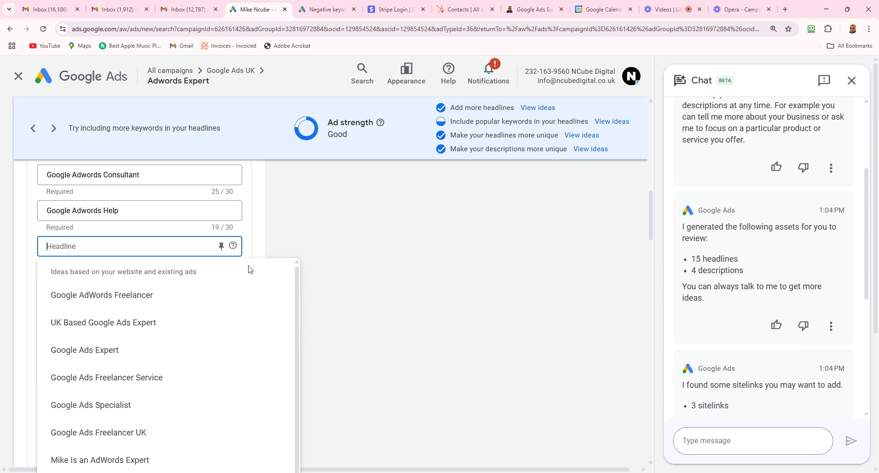
pyautogui.click(408, 243)
pyautogui.scroll(3, 650, 224)
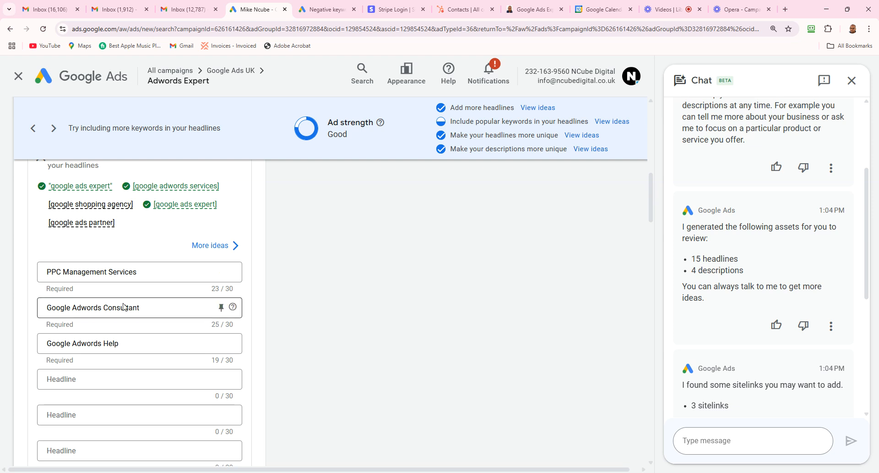
pyautogui.click(80, 378)
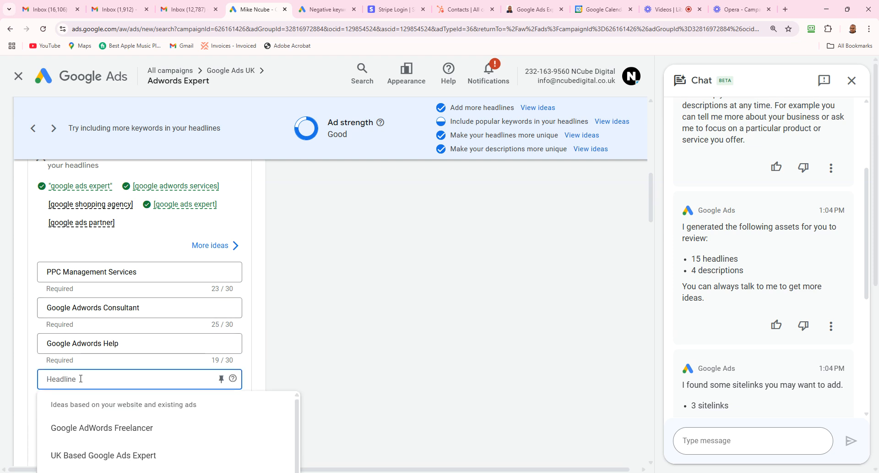
pyautogui.write('Request')
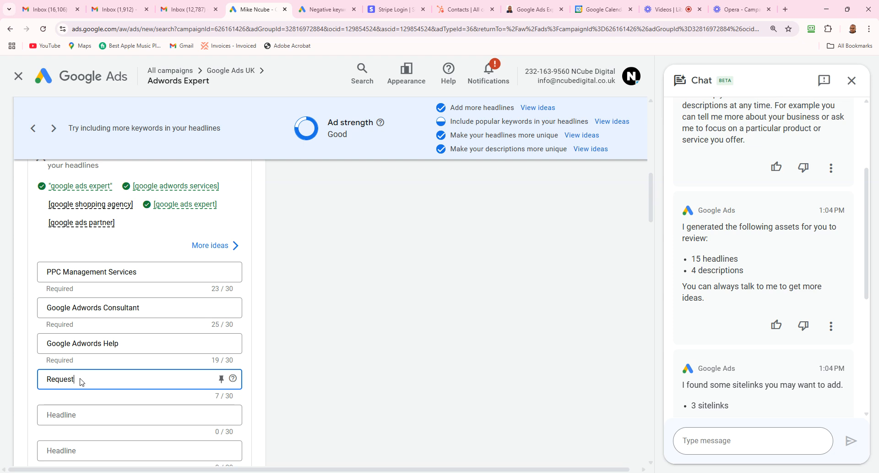
pyautogui.write(' a Quote')
# - Fill the next empty headline with the suggested idea that introduces the advertiser by first name as an AdWords Expert
pyautogui.click(90, 411)
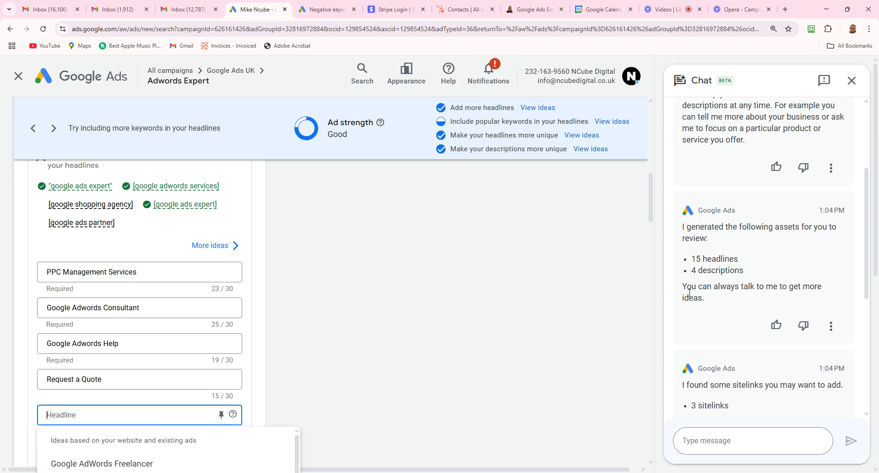
pyautogui.moveTo(651, 206); pyautogui.dragTo(658, 258)
pyautogui.click(569, 277)
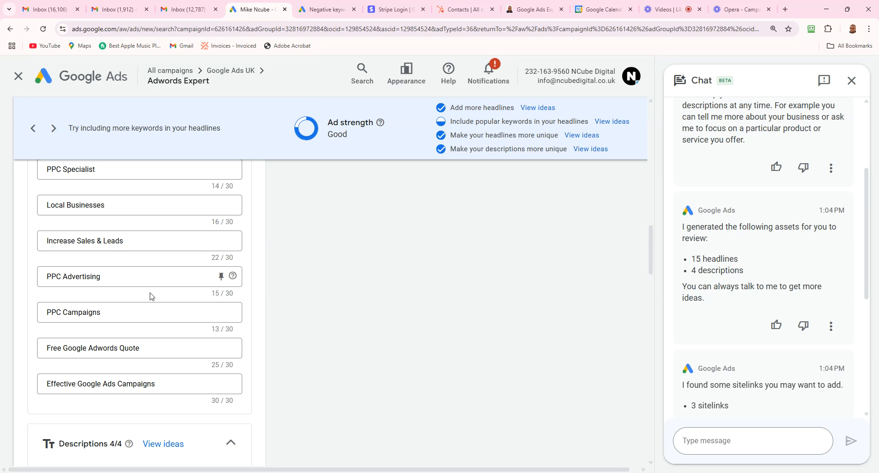
pyautogui.moveTo(654, 249); pyautogui.dragTo(655, 225)
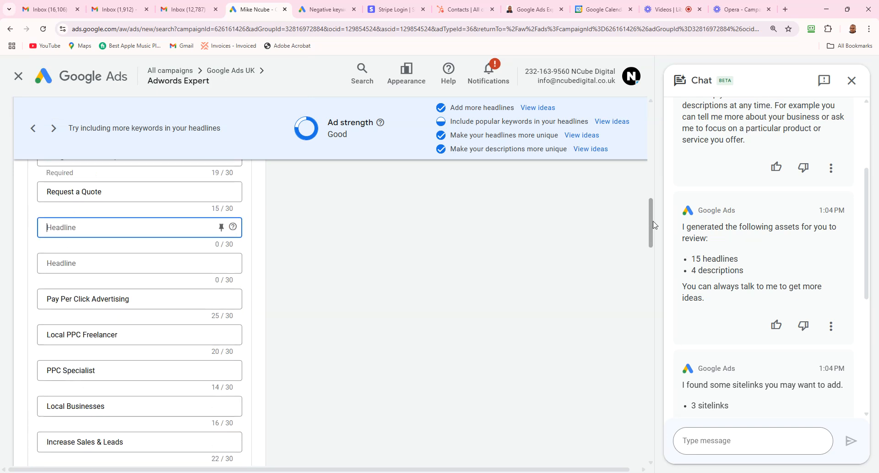
pyautogui.click(137, 229)
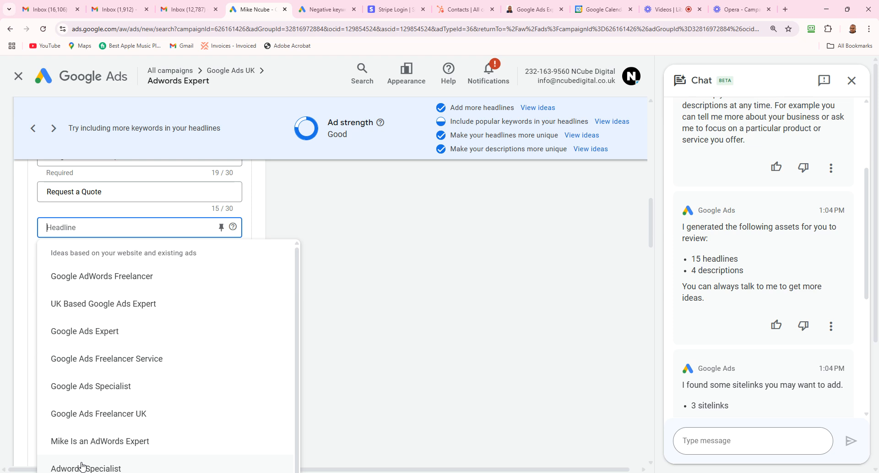
pyautogui.click(93, 442)
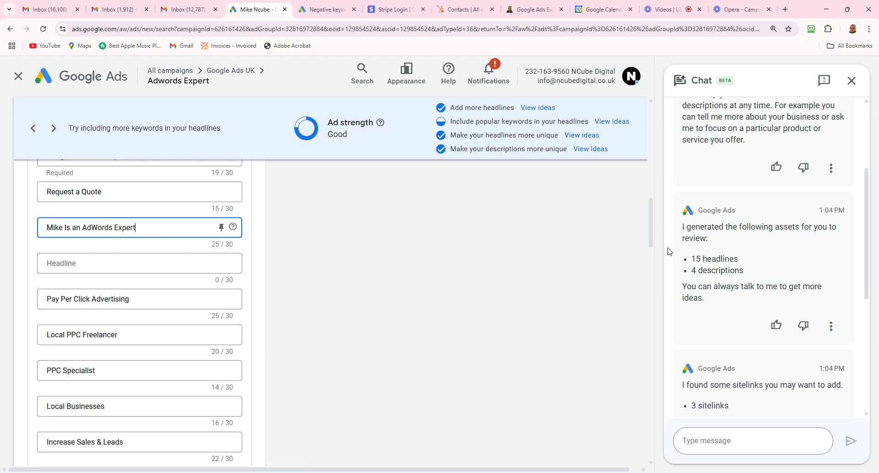
# - Review the ad's remaining headlines, popular keywords, descriptions and mobile preview
pyautogui.moveTo(652, 235); pyautogui.dragTo(656, 257)
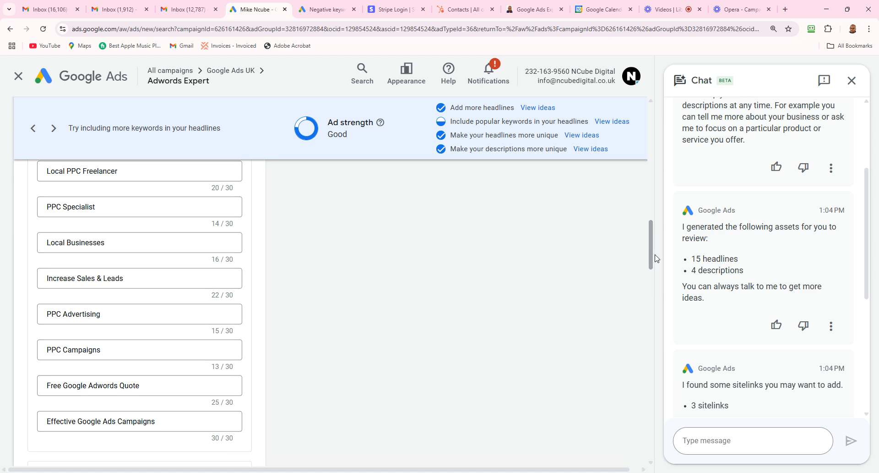
pyautogui.moveTo(656, 256); pyautogui.dragTo(656, 260)
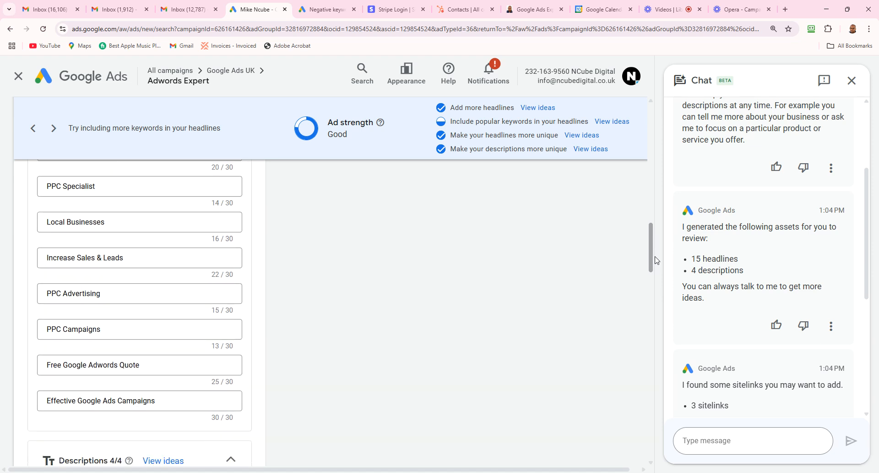
pyautogui.moveTo(656, 260); pyautogui.dragTo(657, 220)
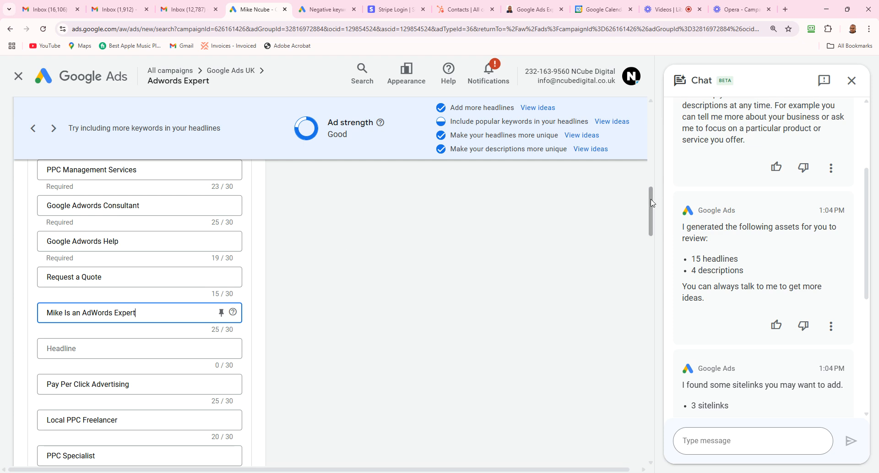
pyautogui.moveTo(651, 201)
pyautogui.mouseDown()
pyautogui.moveTo(653, 214)
pyautogui.moveTo(654, 189)
pyautogui.mouseUp()
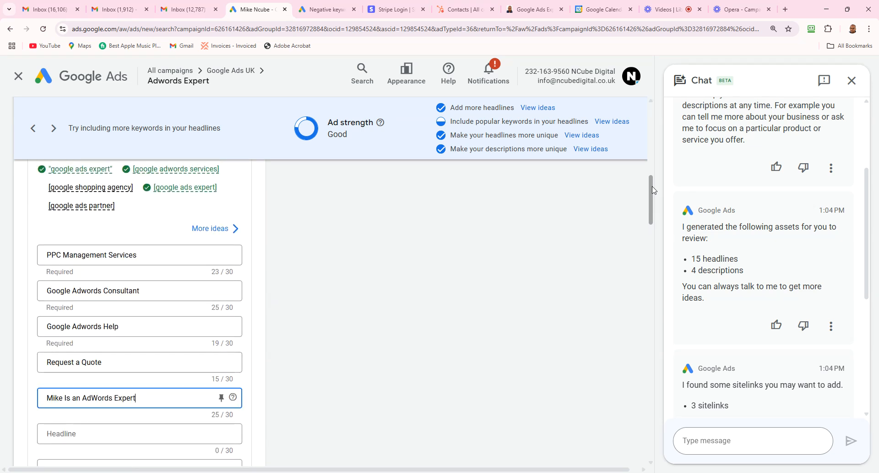
pyautogui.moveTo(654, 189); pyautogui.dragTo(655, 277)
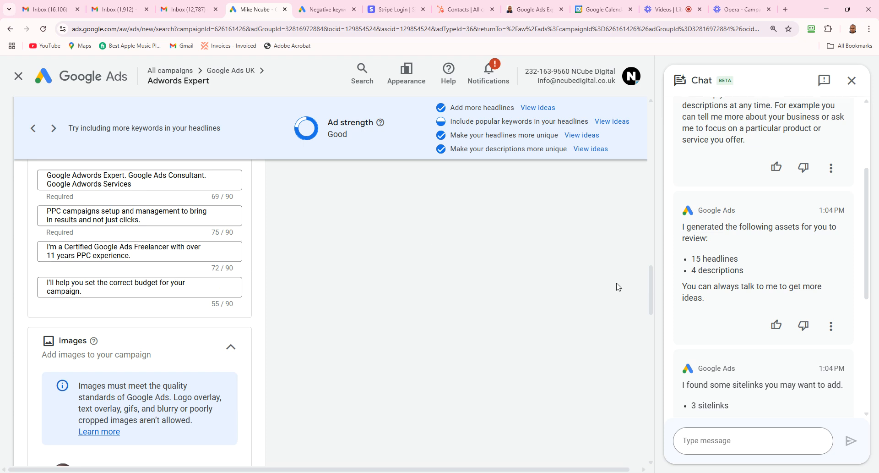
pyautogui.moveTo(651, 281); pyautogui.dragTo(666, 136)
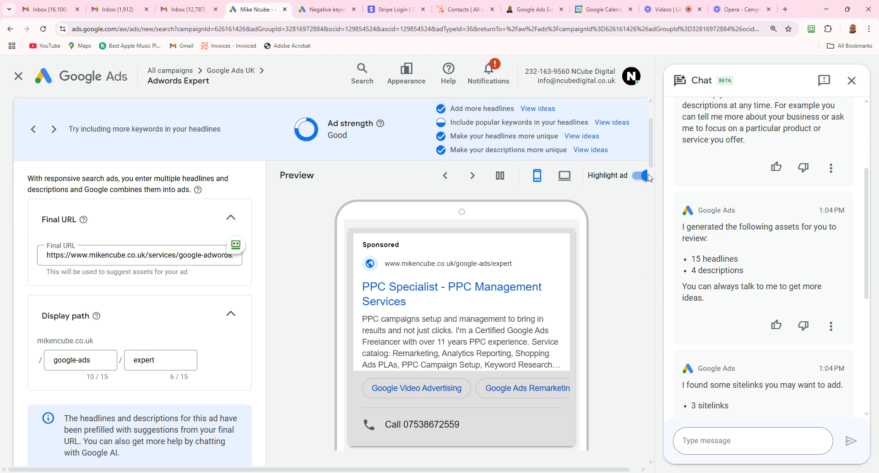
# - Add a keyword insertion to the remaining empty headline with default text Google Ads Expert in title case
pyautogui.moveTo(648, 158); pyautogui.dragTo(656, 236)
pyautogui.click(126, 311)
pyautogui.write('{')
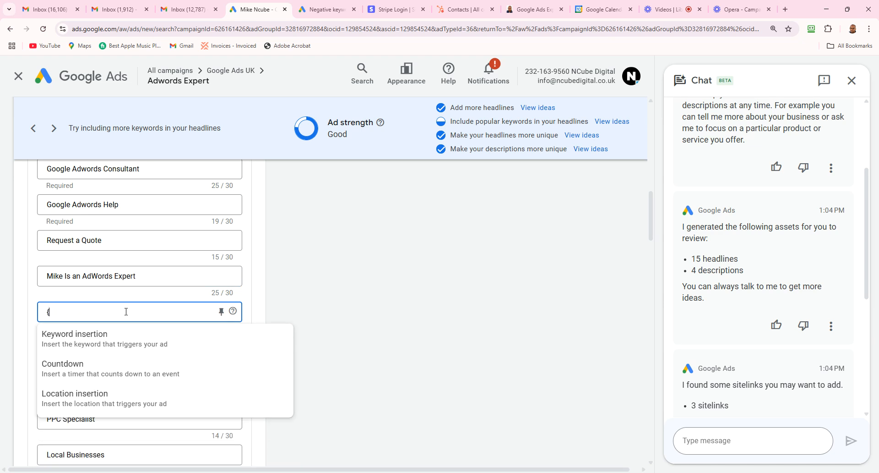
pyautogui.click(104, 338)
pyautogui.write('Google Ads Expert')
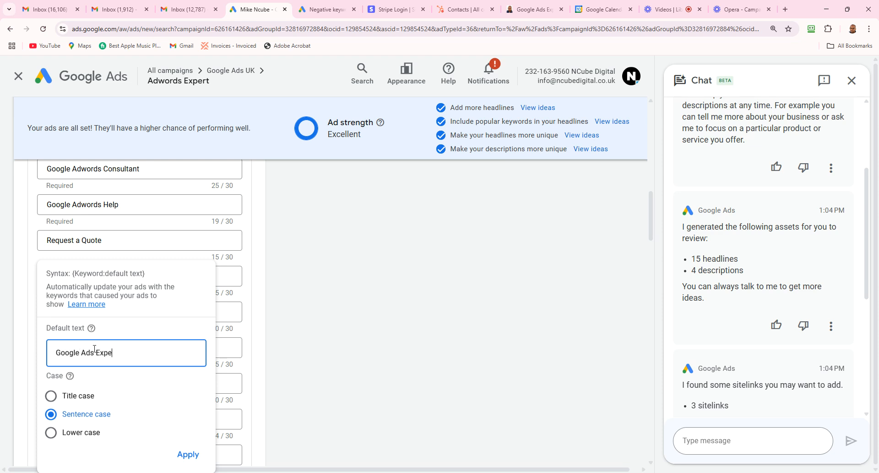
pyautogui.click(52, 397)
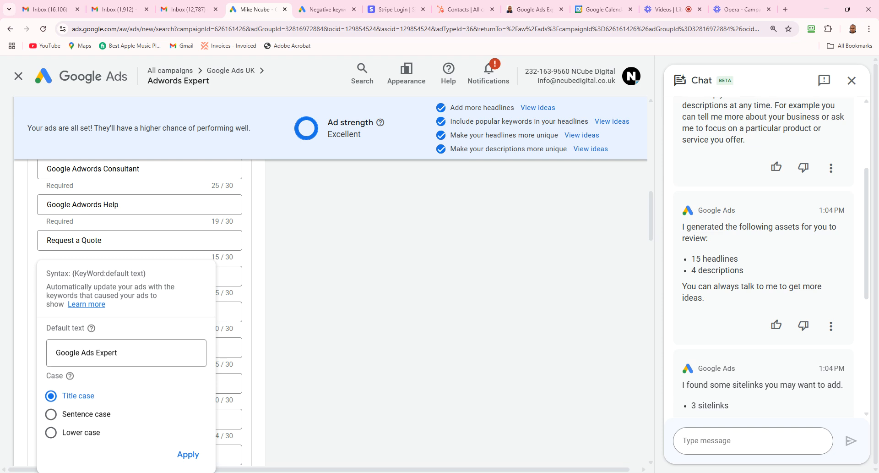
pyautogui.click(188, 456)
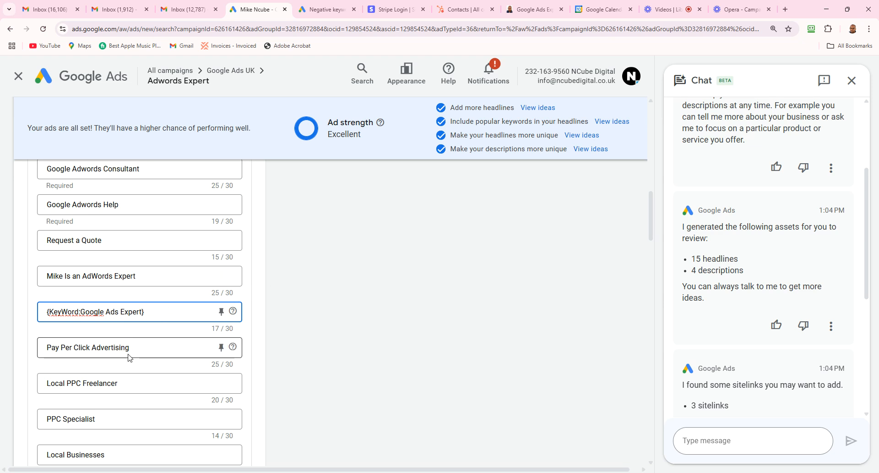
# - Replace the Pay Per Click Advertising headline with Ad Expert In followed by a city-level location insertion without default text
pyautogui.click(142, 350)
pyautogui.moveTo(134, 346); pyautogui.dragTo(35, 356)
pyautogui.press('BackSpace')
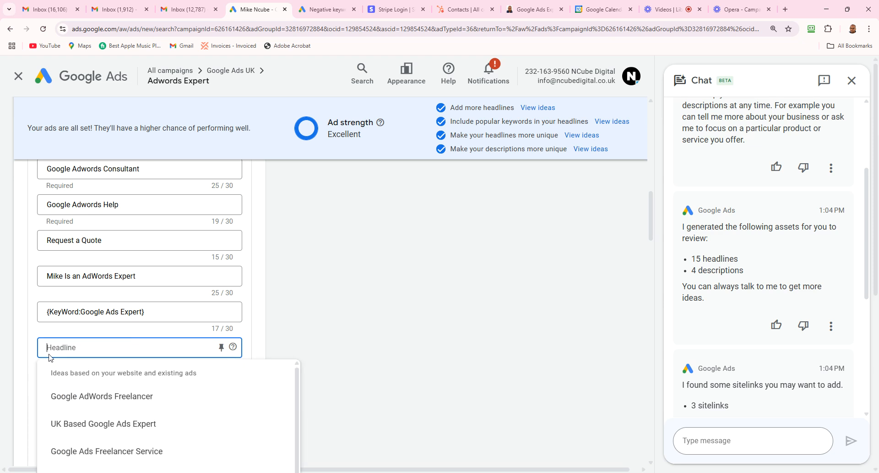
pyautogui.write('Ad Expert In')
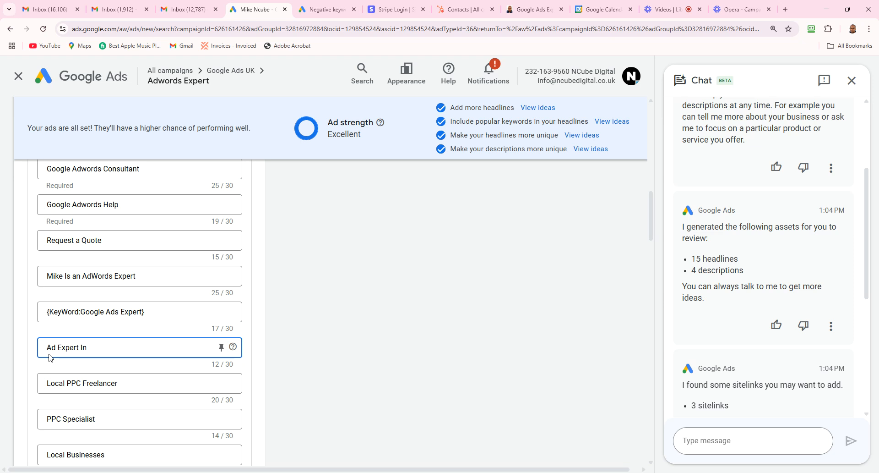
pyautogui.write(' {')
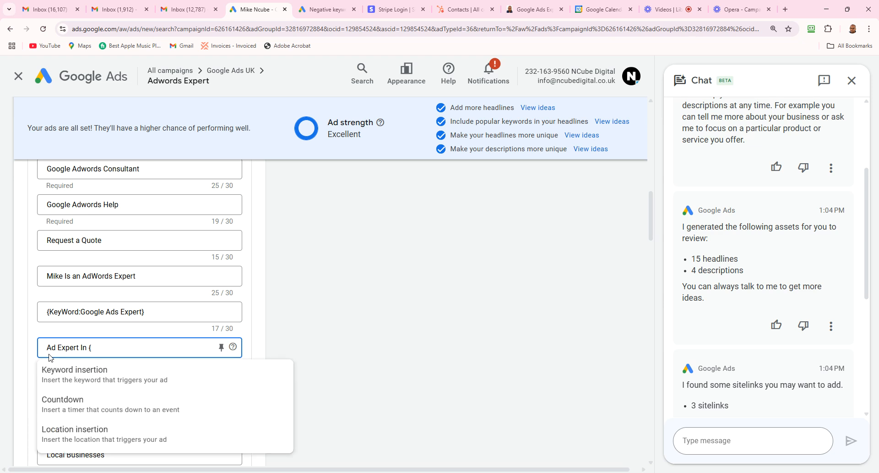
pyautogui.click(59, 432)
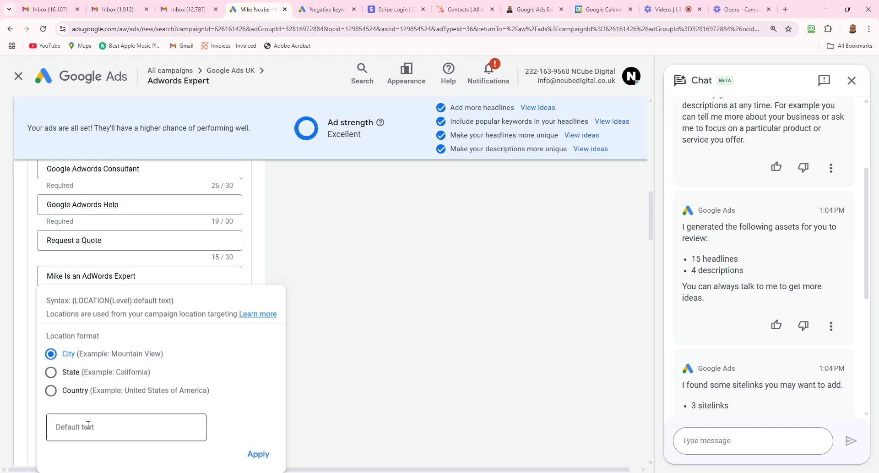
pyautogui.click(256, 455)
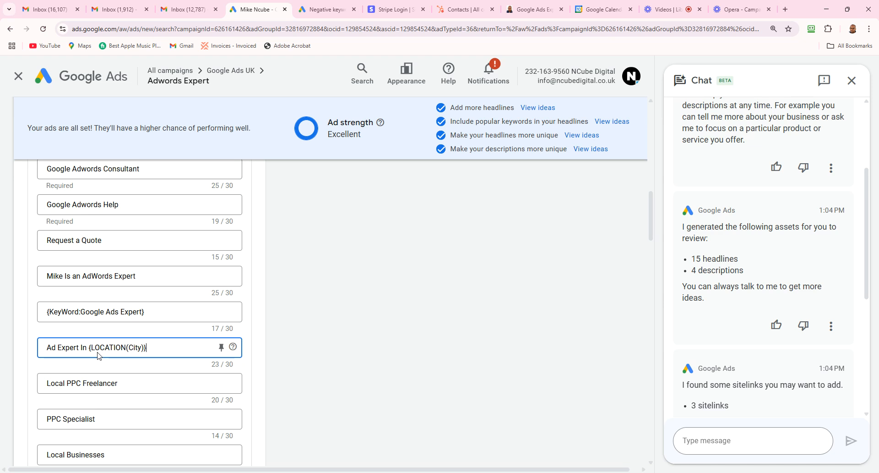
# - Pin the {KeyWord:Google Ads Expert} headline so that it shows only in position 1
pyautogui.moveTo(650, 212); pyautogui.dragTo(650, 196)
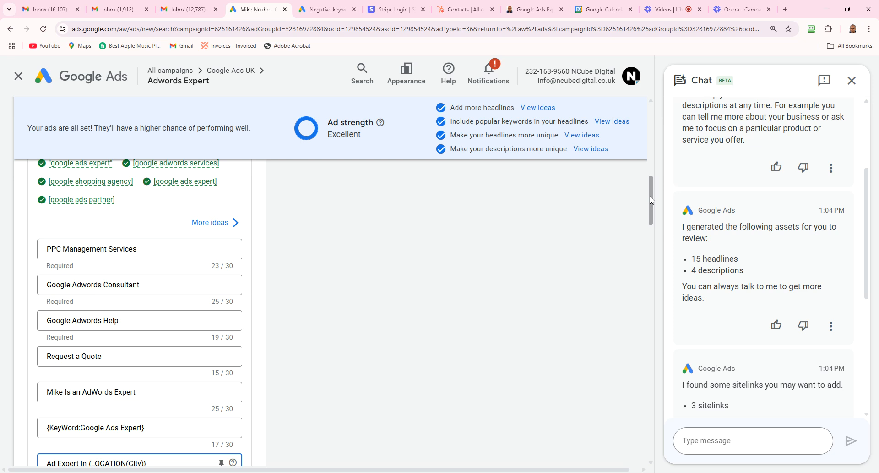
pyautogui.moveTo(649, 197); pyautogui.dragTo(655, 224)
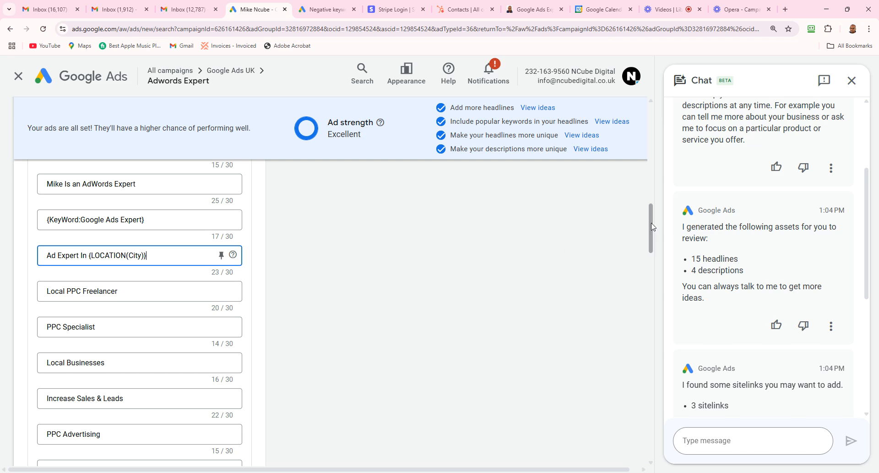
pyautogui.moveTo(653, 222)
pyautogui.mouseDown()
pyautogui.moveTo(653, 173)
pyautogui.moveTo(651, 211)
pyautogui.mouseUp()
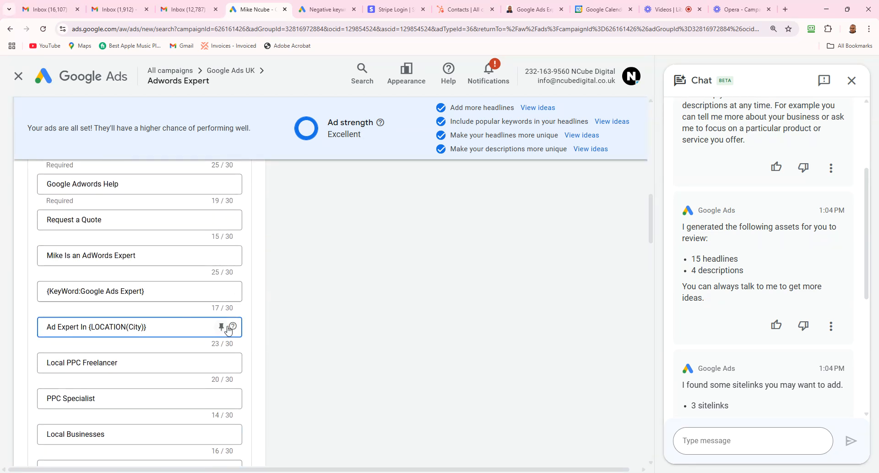
pyautogui.click(221, 291)
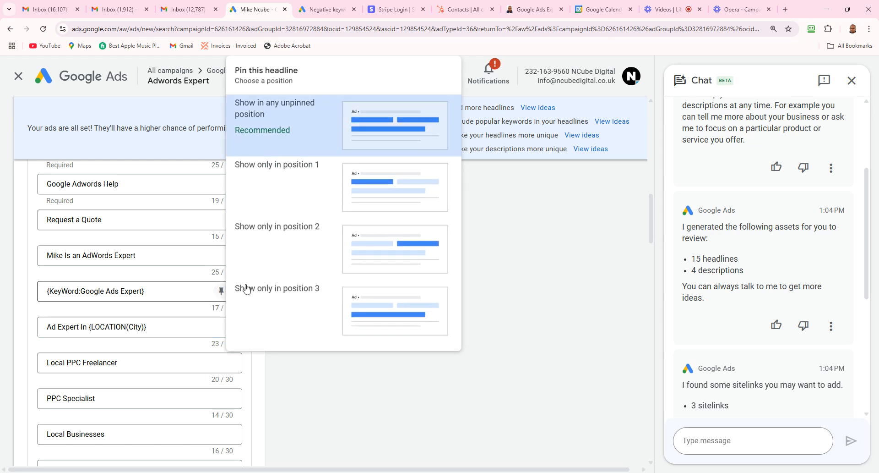
pyautogui.click(284, 178)
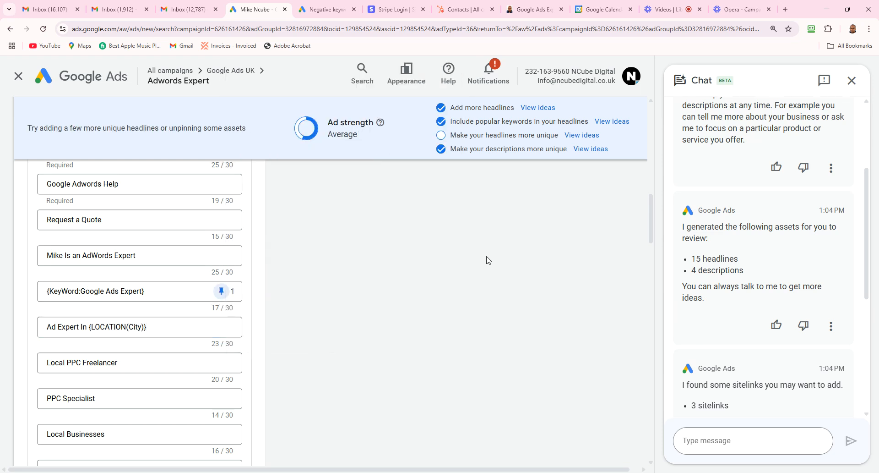
# - Check the ad preview, and set the keyword insertion headline back to show in any unpinned position
pyautogui.moveTo(650, 208); pyautogui.dragTo(648, 134)
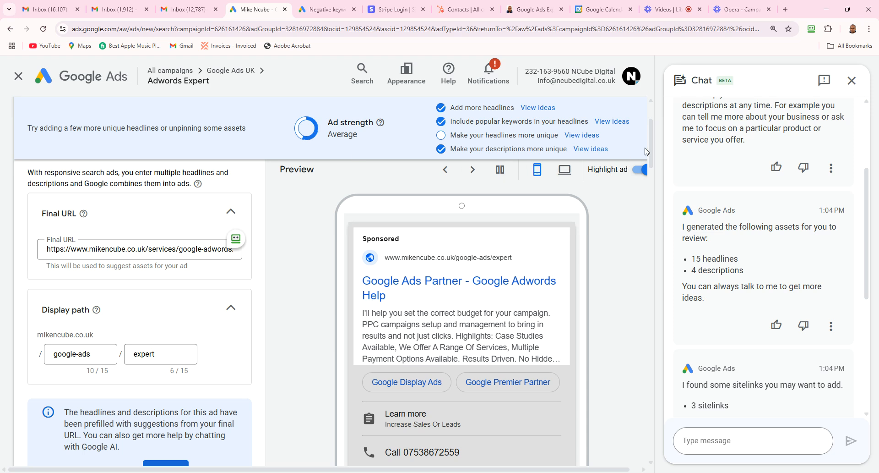
pyautogui.moveTo(651, 146); pyautogui.dragTo(652, 226)
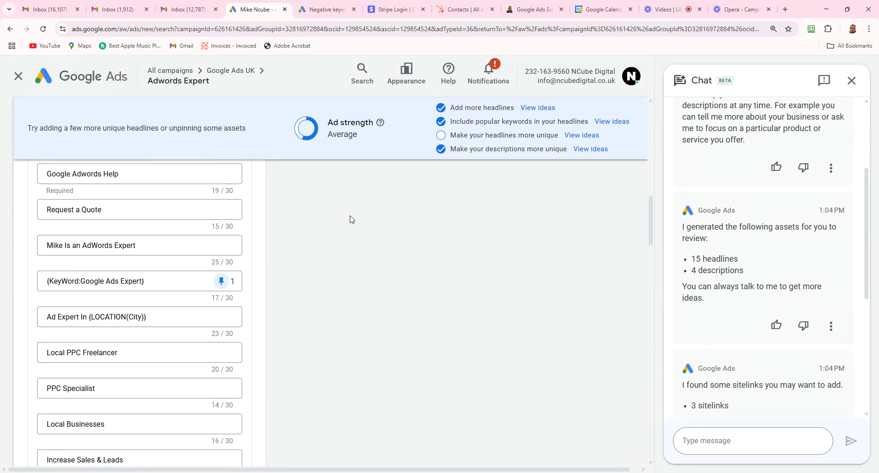
pyautogui.click(221, 281)
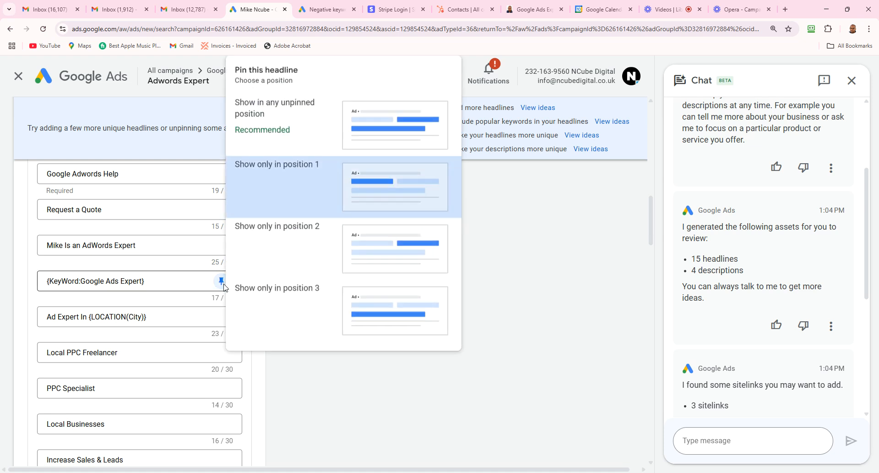
pyautogui.click(269, 113)
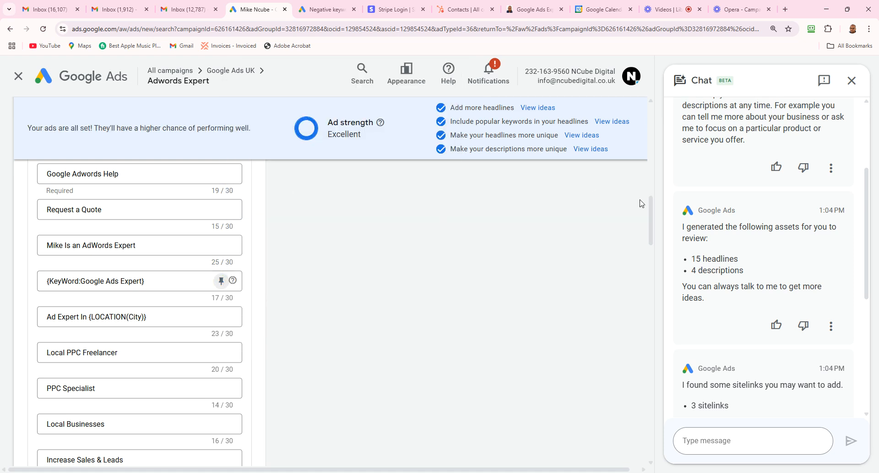
# - Look over the business logo, sitelinks and remaining assets, and cancel creating the responsive search ad
pyautogui.moveTo(651, 199); pyautogui.dragTo(656, 330)
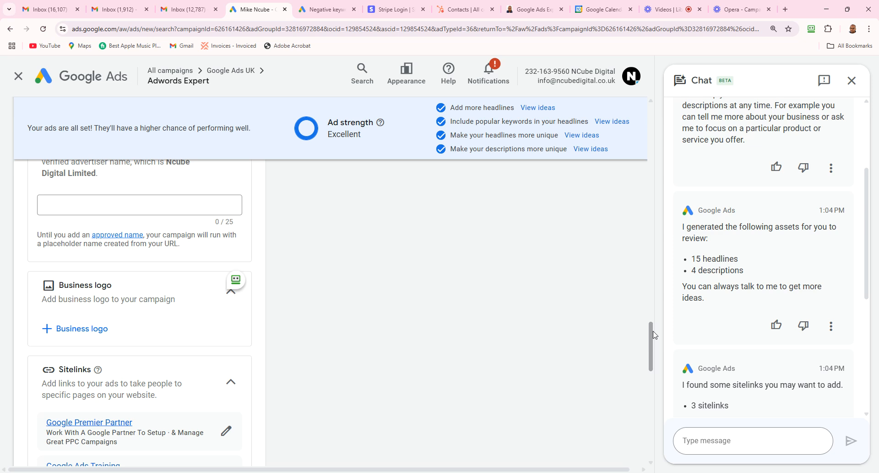
pyautogui.scroll(-14, 655, 335)
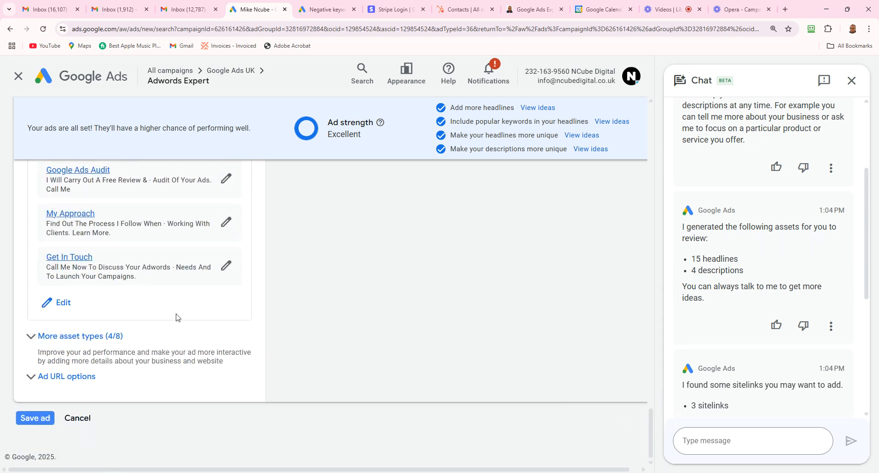
pyautogui.click(76, 419)
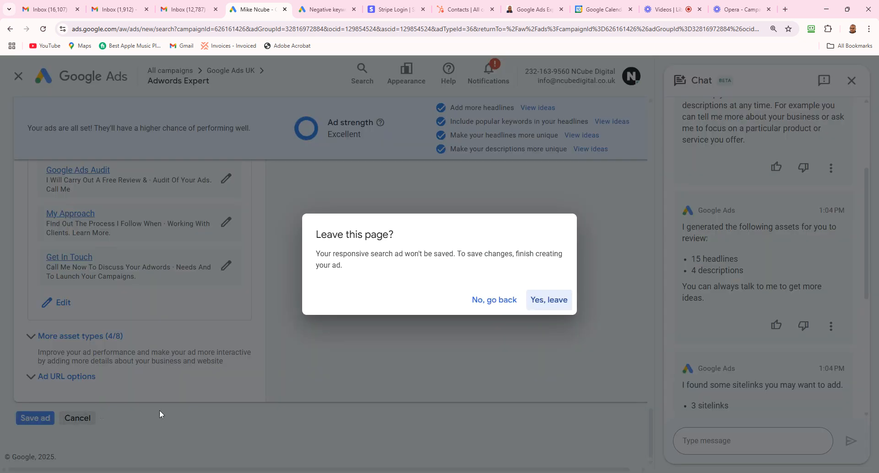